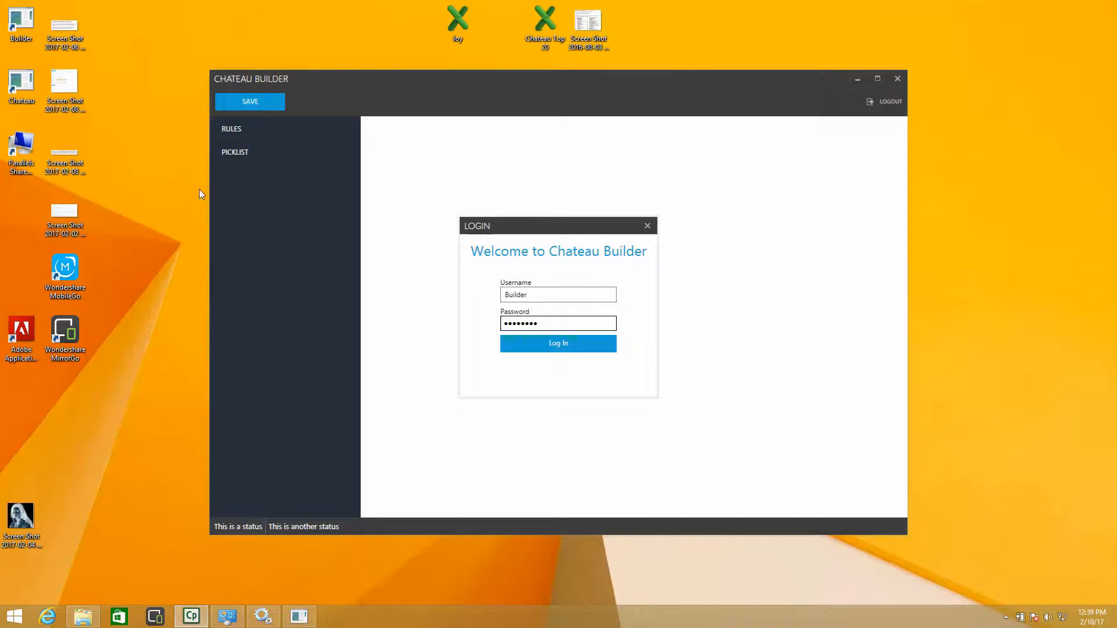
- Log in to Chateau Builder with the prefilled Builder credentials and maximize the window
{"action": "left_click", "coordinate": [556, 344]}
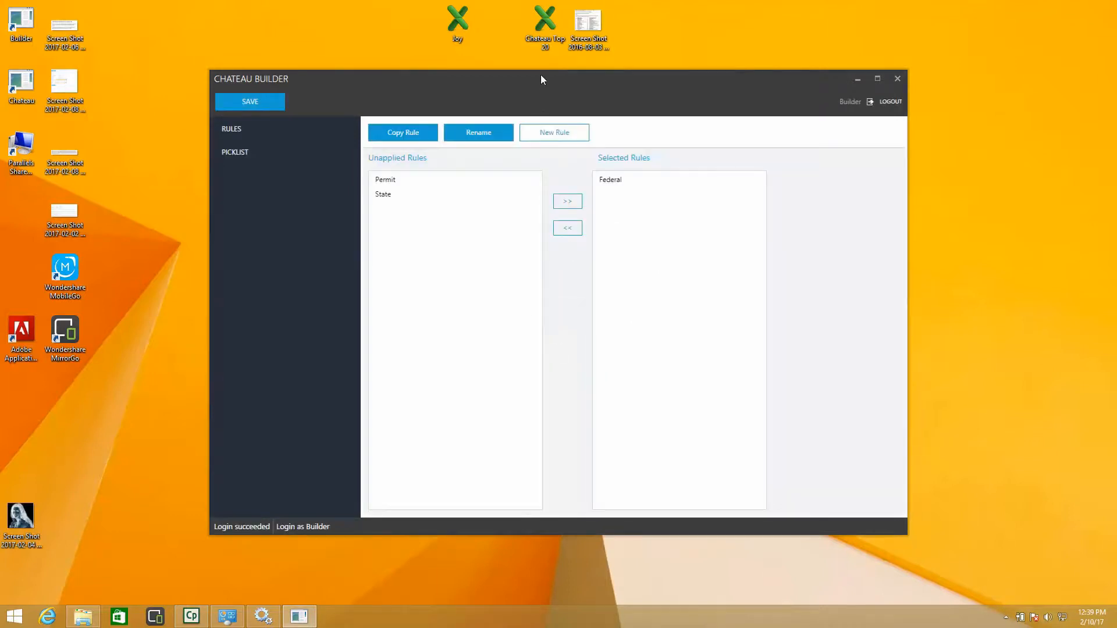
{"action": "left_click_drag", "start_coordinate": [540, 75], "coordinate": [514, 5]}
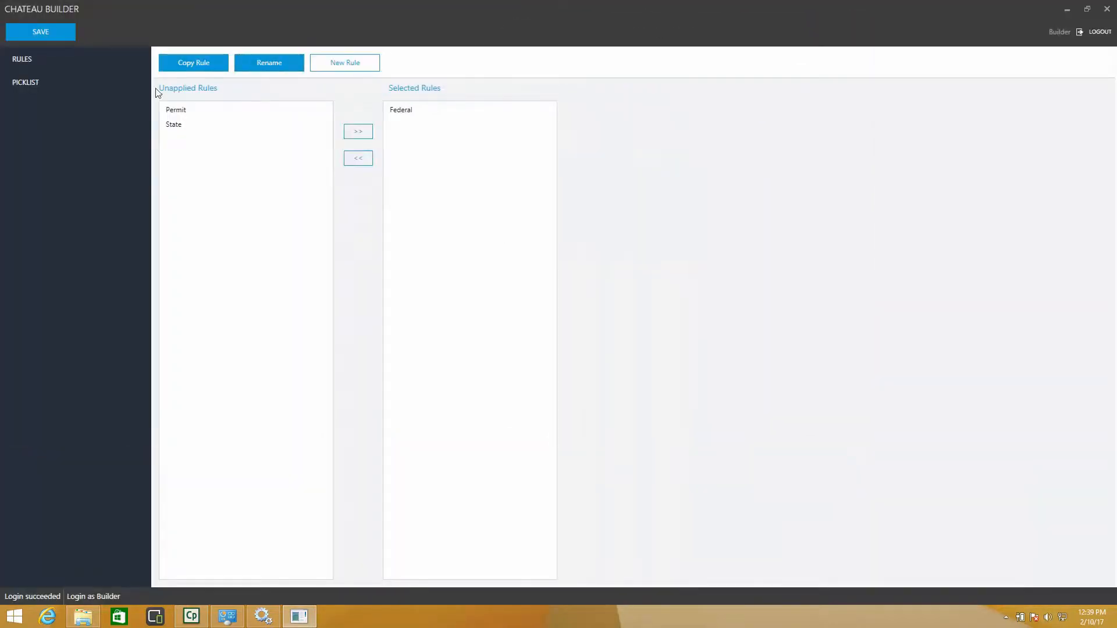
- Expand the picklist categories and open the Component picklists
{"action": "left_click", "coordinate": [79, 77]}
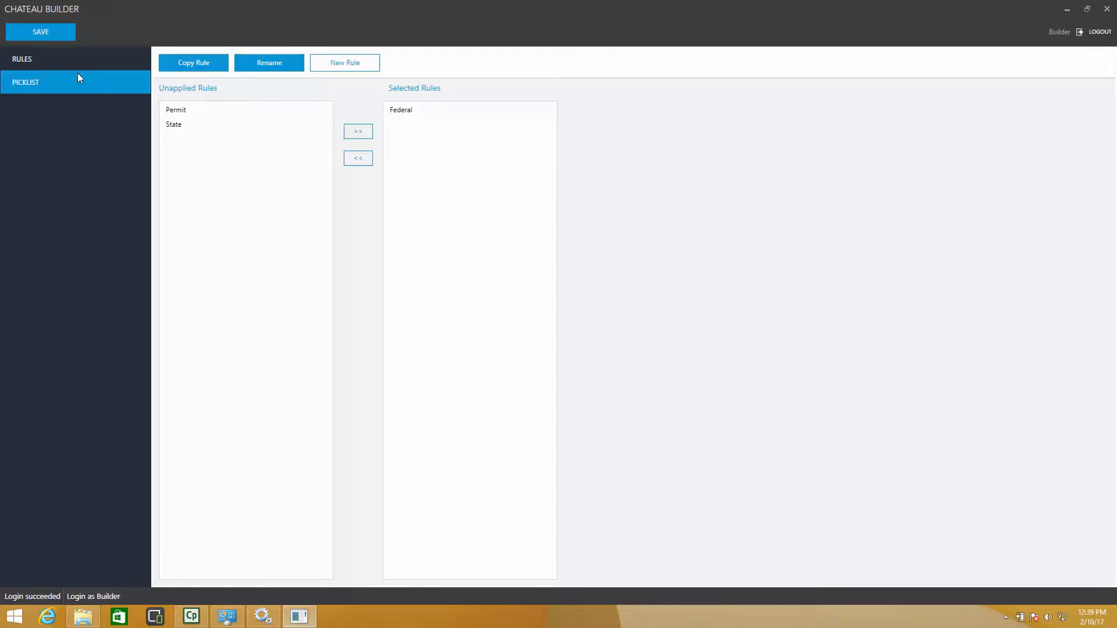
{"action": "left_click", "coordinate": [35, 87]}
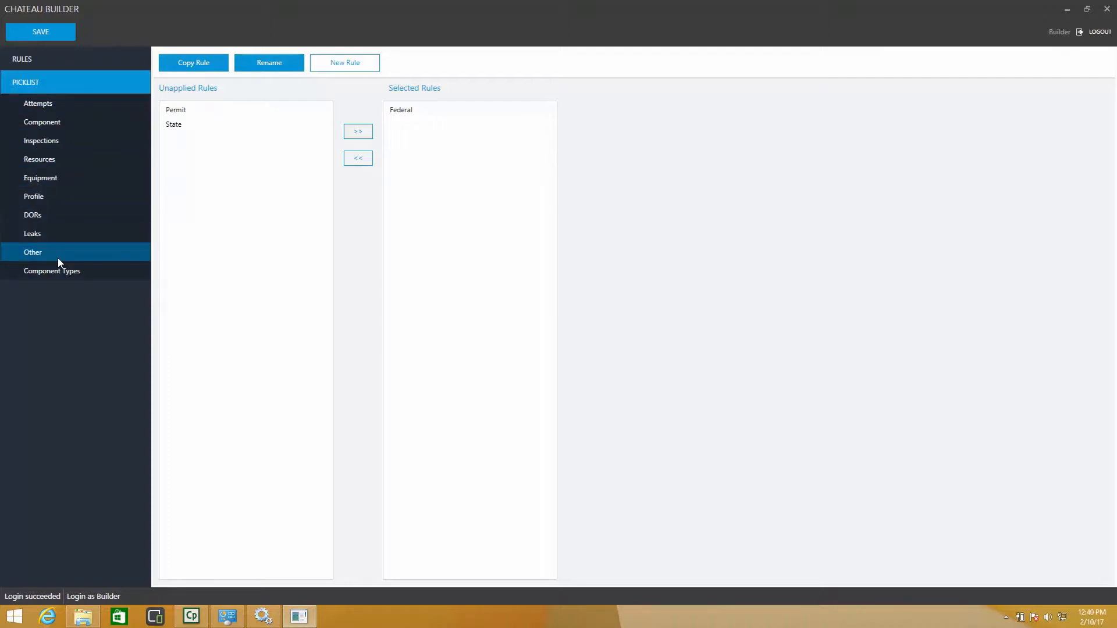
{"action": "left_click", "coordinate": [68, 126]}
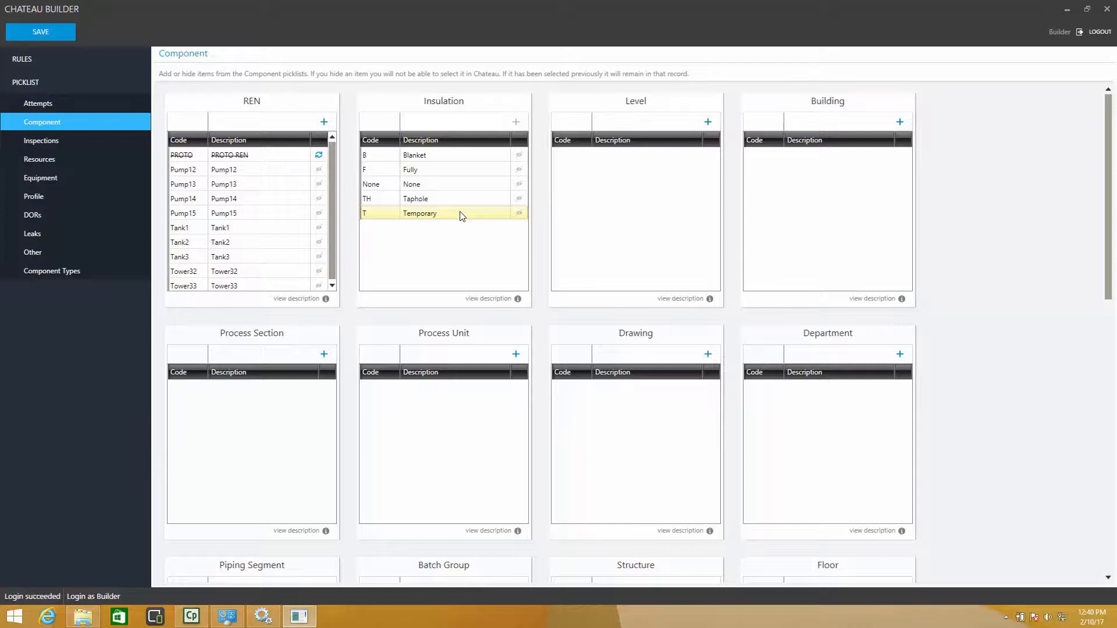
- Hide the Temporary and Taphole items in the Insulation picklist and restore both
{"action": "left_click", "coordinate": [518, 213]}
{"action": "left_click", "coordinate": [519, 198]}
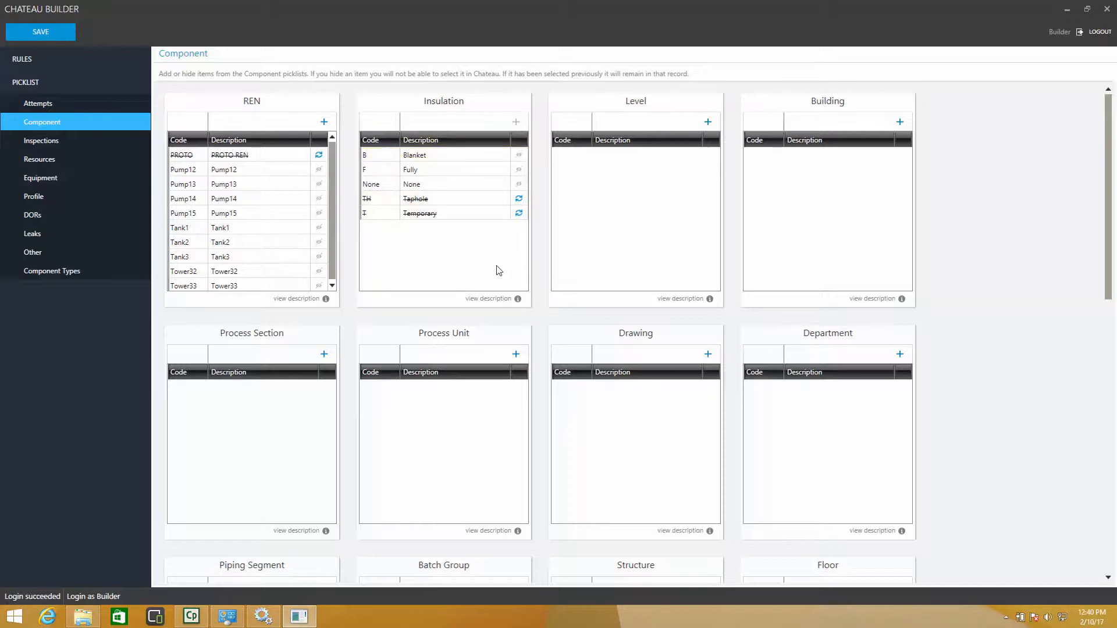
{"action": "left_click", "coordinate": [518, 213]}
{"action": "left_click", "coordinate": [518, 198]}
- Review the remaining Component picklists down to the Size picklist
{"action": "scroll", "coordinate": [477, 240], "scroll_direction": "down", "scroll_amount": 10}
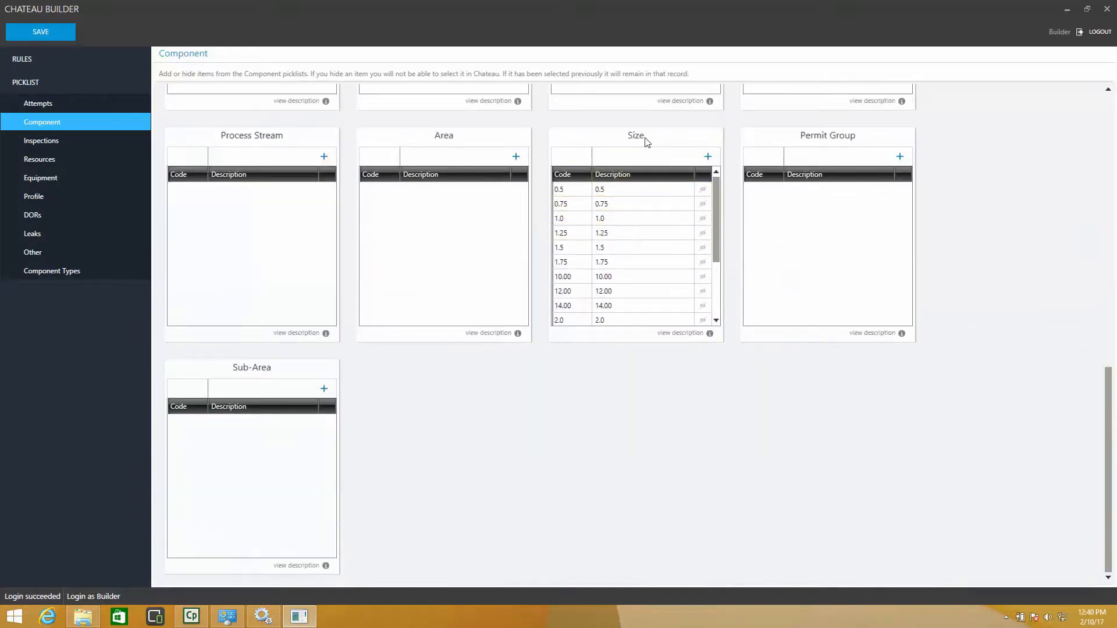
{"action": "mouse_move", "coordinate": [717, 199]}
{"action": "left_mouse_down"}
{"action": "mouse_move", "coordinate": [717, 251]}
{"action": "mouse_move", "coordinate": [722, 176]}
{"action": "mouse_move", "coordinate": [719, 244]}
{"action": "mouse_move", "coordinate": [716, 194]}
{"action": "left_mouse_up"}
- In the Inspections picklists, hide Mystery Em Seam, Obstructed, Partially Buried and Partially Insulated from M21Variance
{"action": "left_click", "coordinate": [39, 140]}
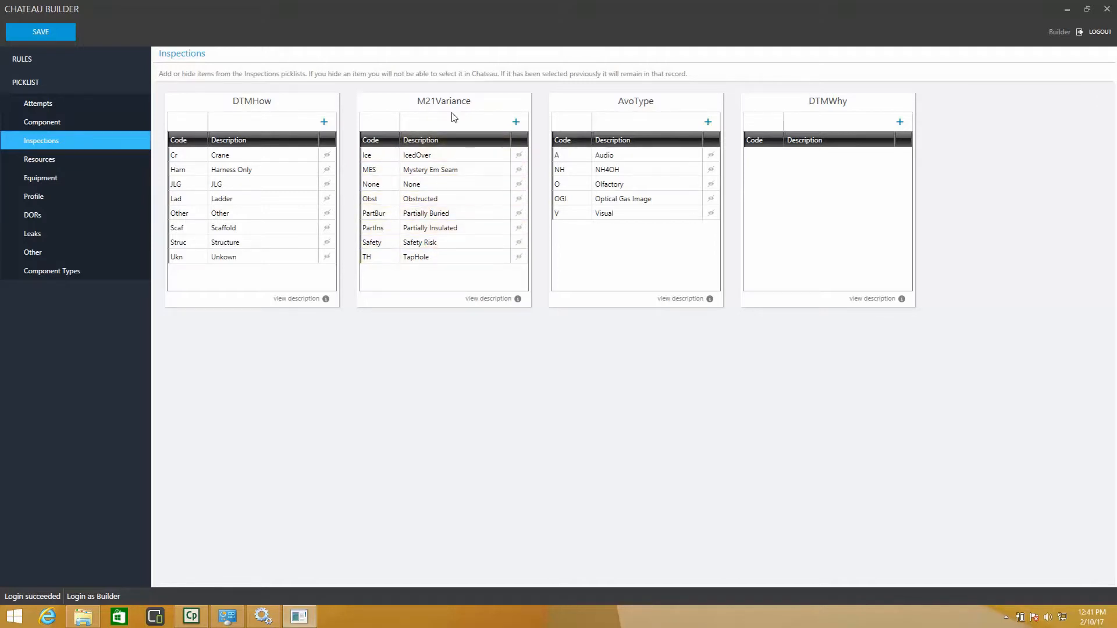
{"action": "left_click", "coordinate": [519, 169]}
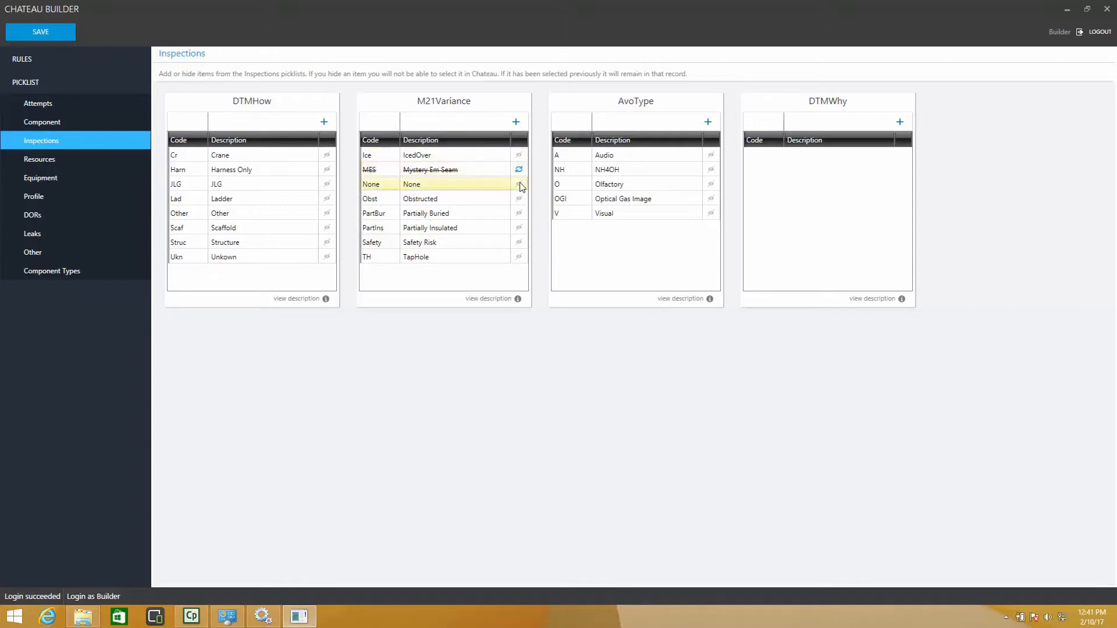
{"action": "left_click", "coordinate": [518, 198]}
{"action": "left_click", "coordinate": [518, 213]}
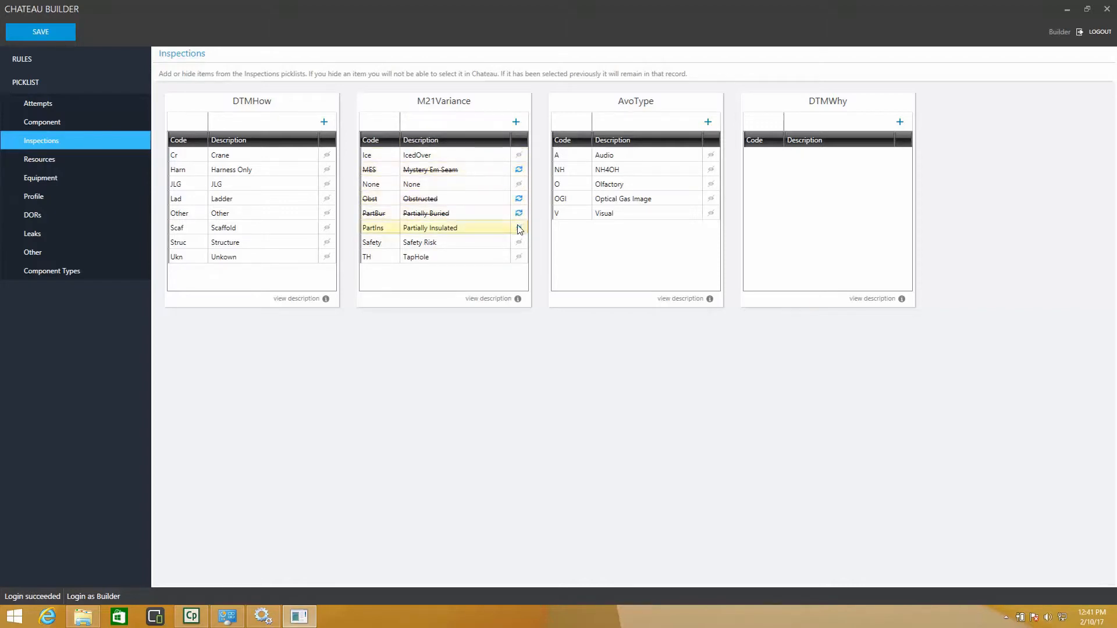
{"action": "left_click", "coordinate": [518, 228]}
- Restore the Partially Buried, Partially Insulated, Obstructed and Mystery Em Seam items in M21Variance
{"action": "left_click", "coordinate": [518, 213]}
{"action": "left_click", "coordinate": [519, 228]}
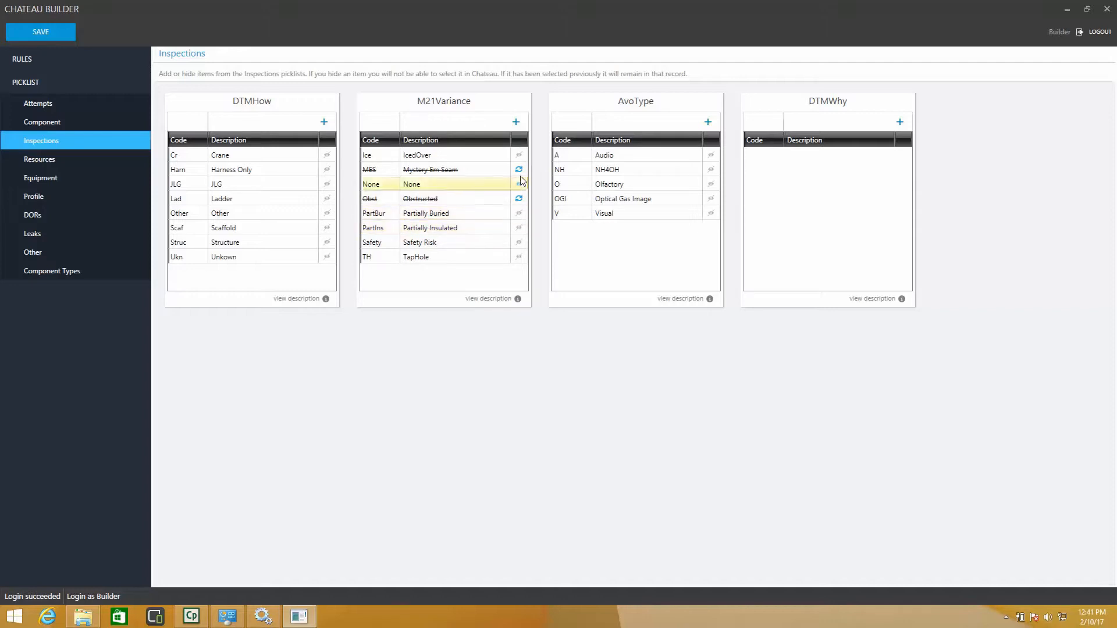
{"action": "left_click", "coordinate": [519, 198]}
{"action": "left_click", "coordinate": [519, 170]}
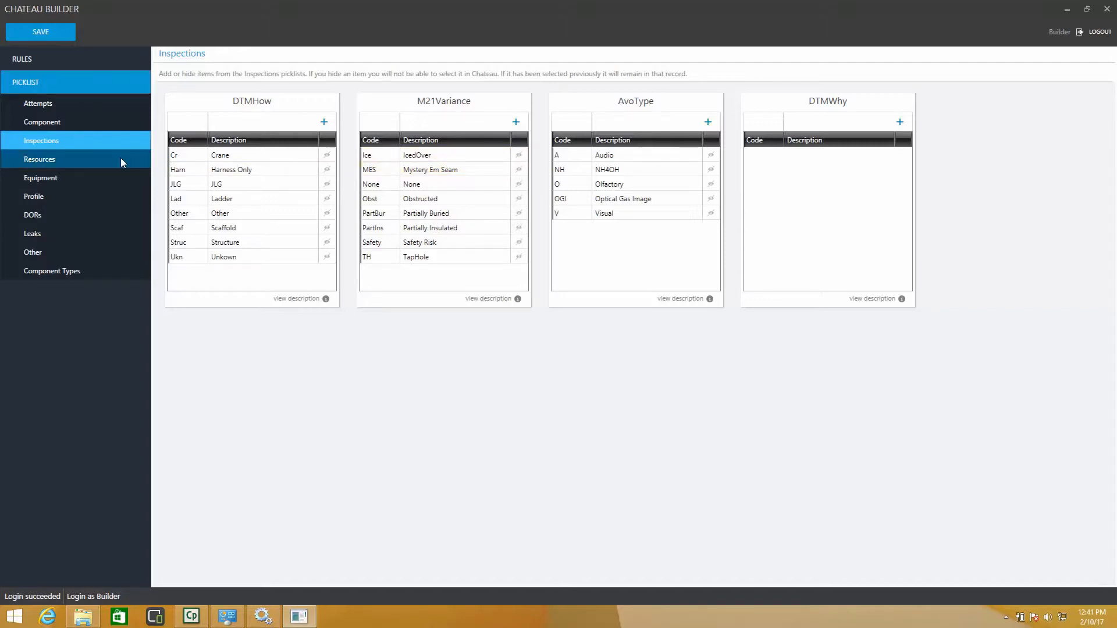
- In the Leaks picklists, hide every LeakCloseWhy item from Bypassed and Purged down to Resolve LowE Item, except Pass
{"action": "left_click", "coordinate": [36, 235]}
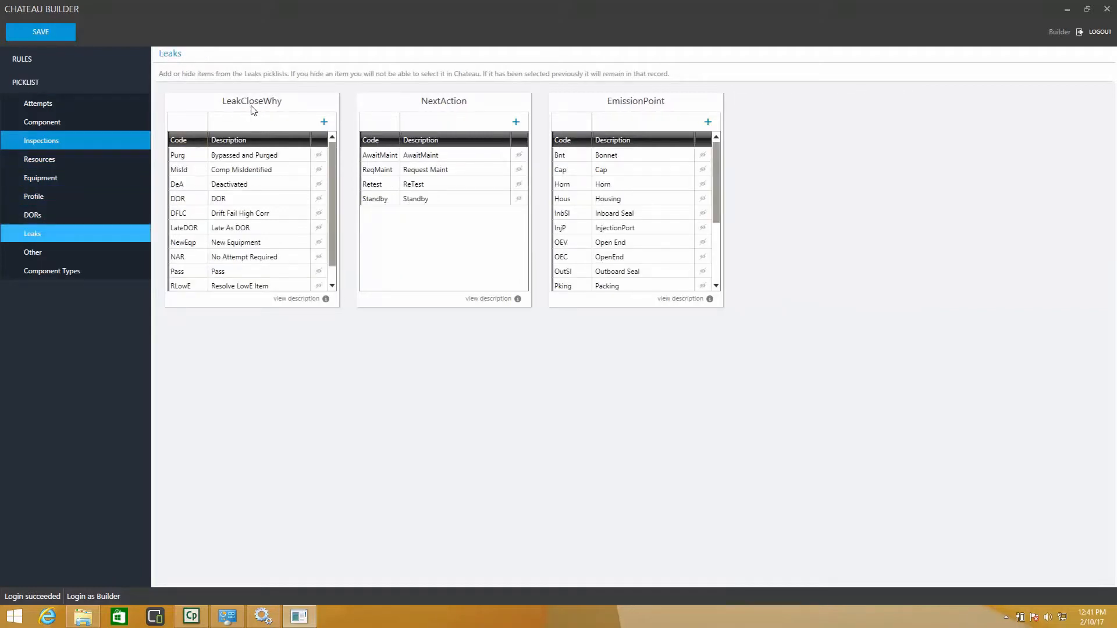
{"action": "left_click", "coordinate": [319, 154]}
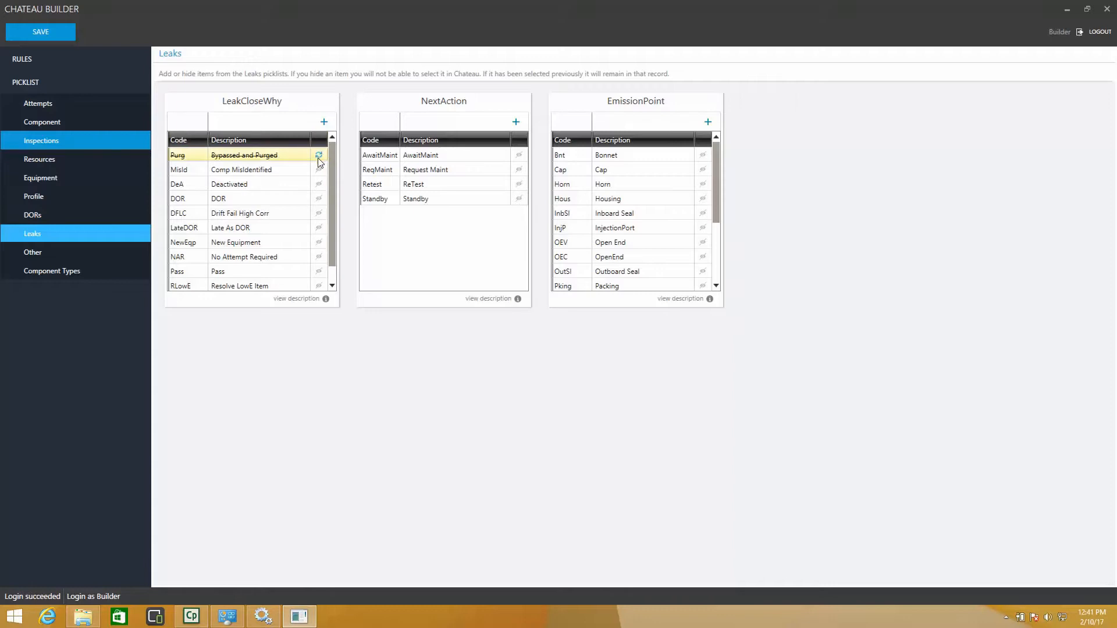
{"action": "left_click", "coordinate": [319, 169]}
{"action": "left_click", "coordinate": [319, 184]}
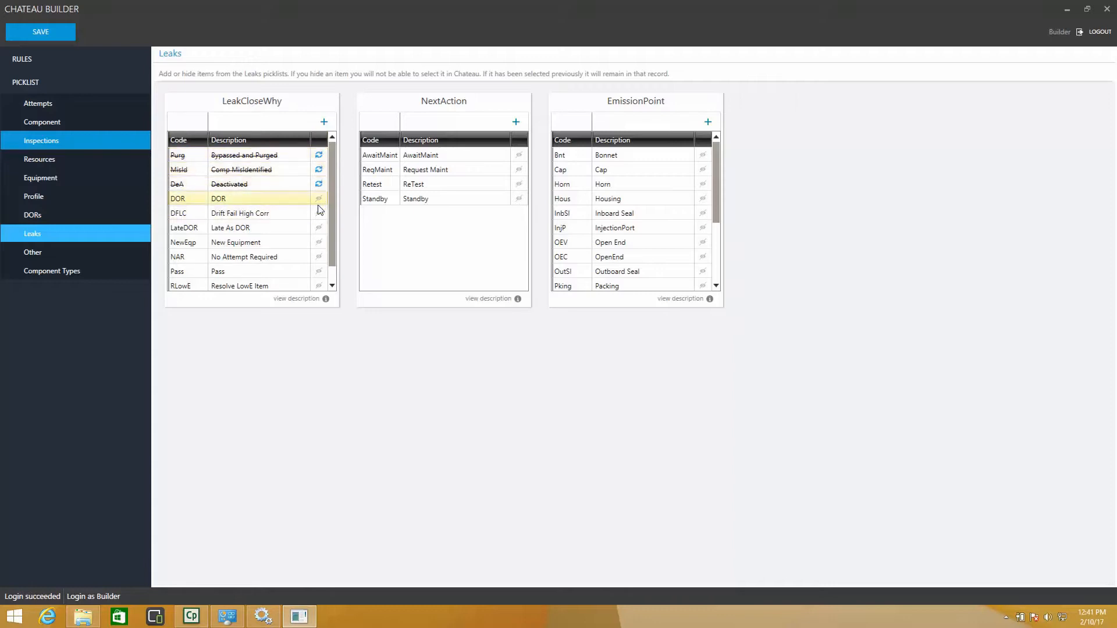
{"action": "left_click", "coordinate": [319, 199]}
{"action": "left_click", "coordinate": [319, 213]}
{"action": "left_click", "coordinate": [319, 228]}
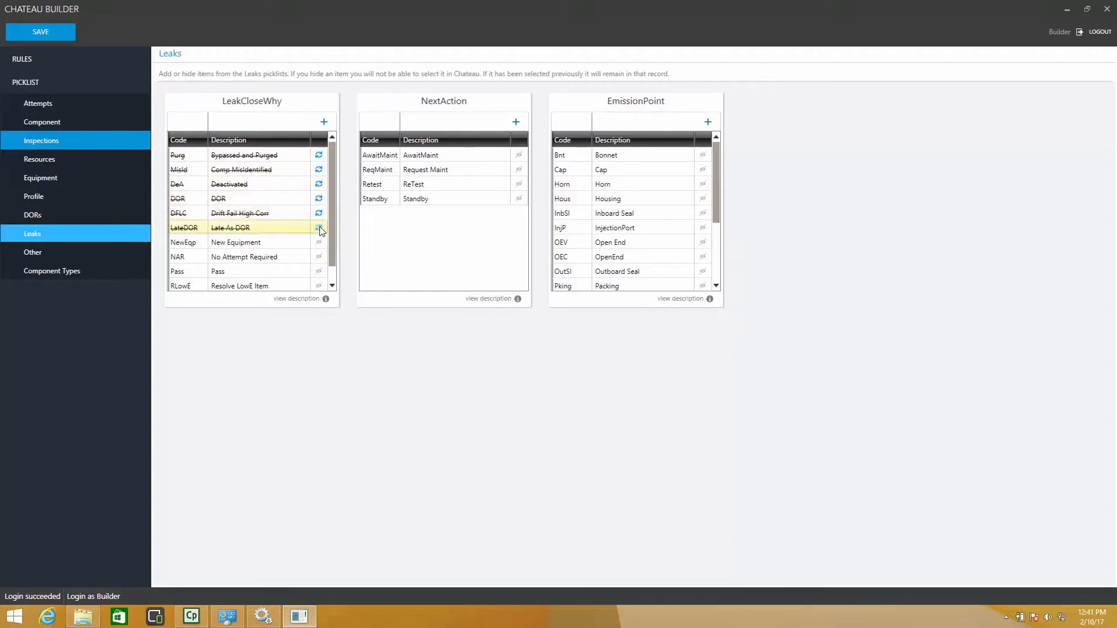
{"action": "left_click", "coordinate": [319, 242]}
{"action": "left_click", "coordinate": [319, 257]}
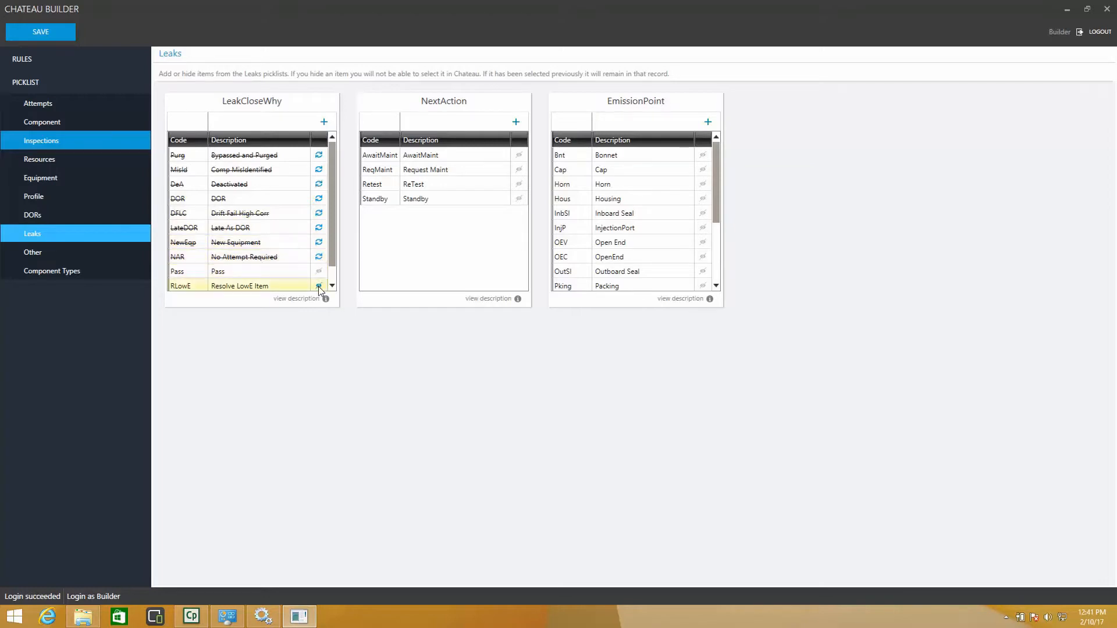
{"action": "left_click", "coordinate": [318, 285]}
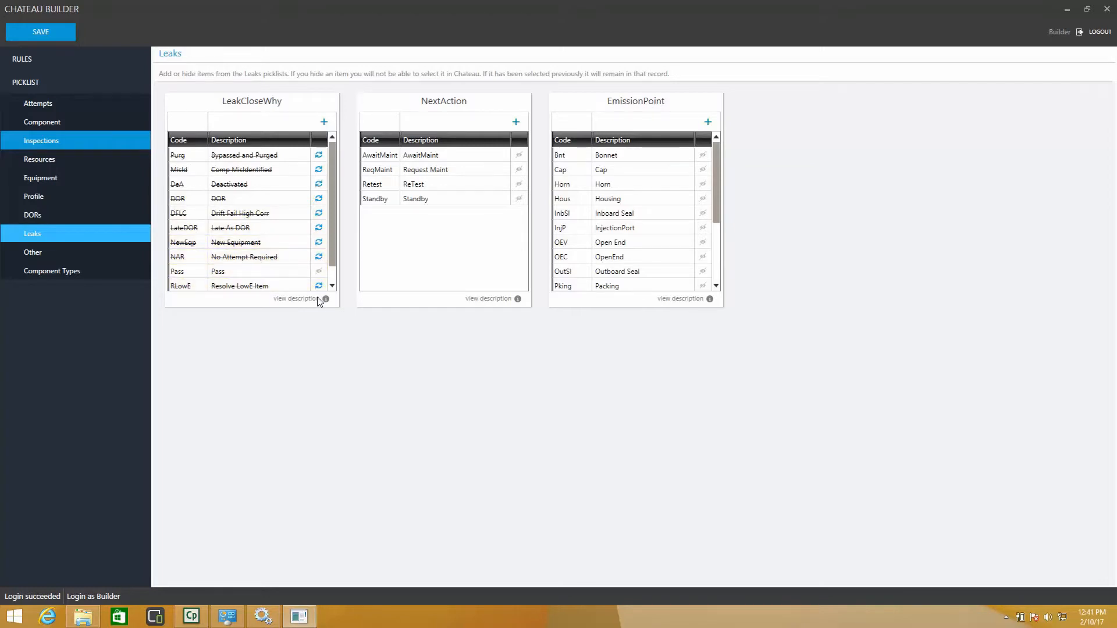
- Restore all the hidden items in the LeakCloseWhy picklist, from Bypassed and Purged down to Resolve LowE Item
{"action": "left_click", "coordinate": [319, 184]}
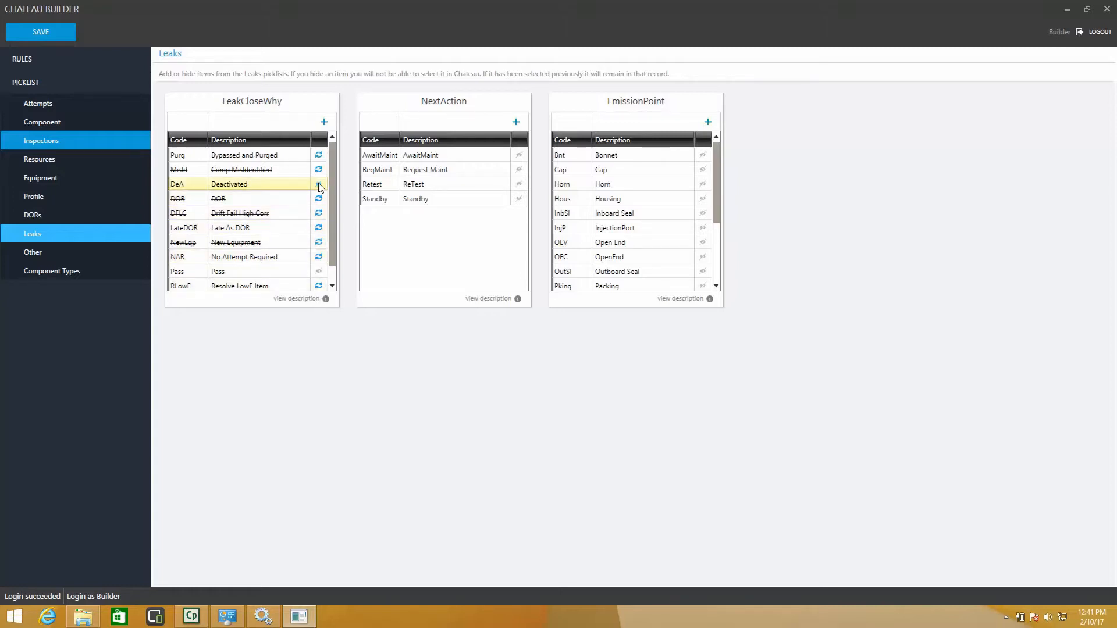
{"action": "left_click", "coordinate": [320, 156]}
{"action": "left_click", "coordinate": [319, 169]}
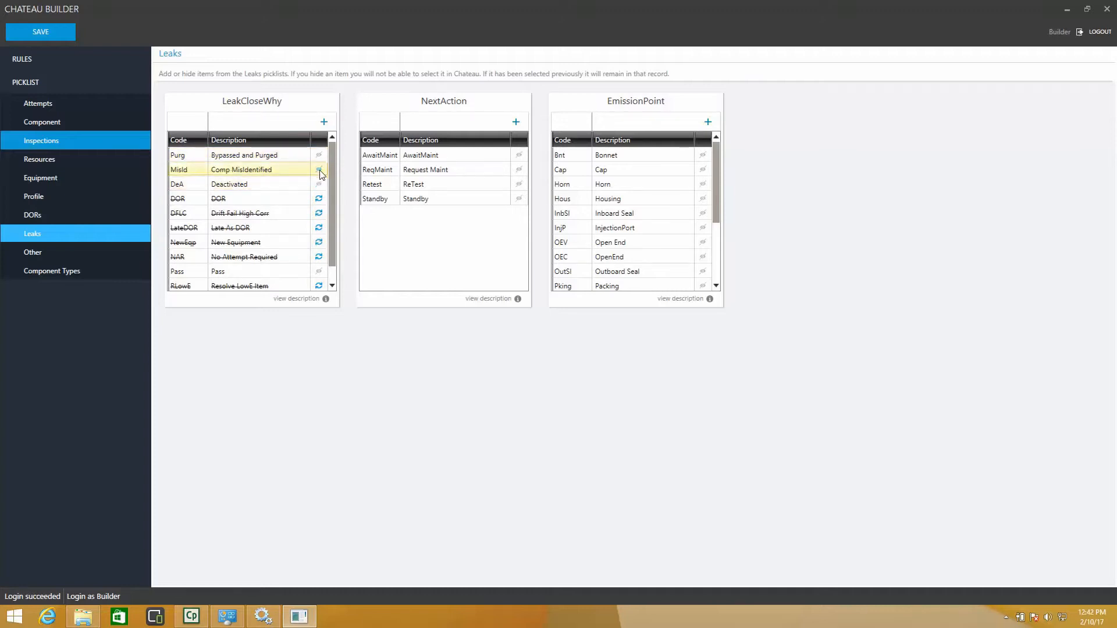
{"action": "left_click", "coordinate": [319, 200]}
{"action": "left_click", "coordinate": [319, 214]}
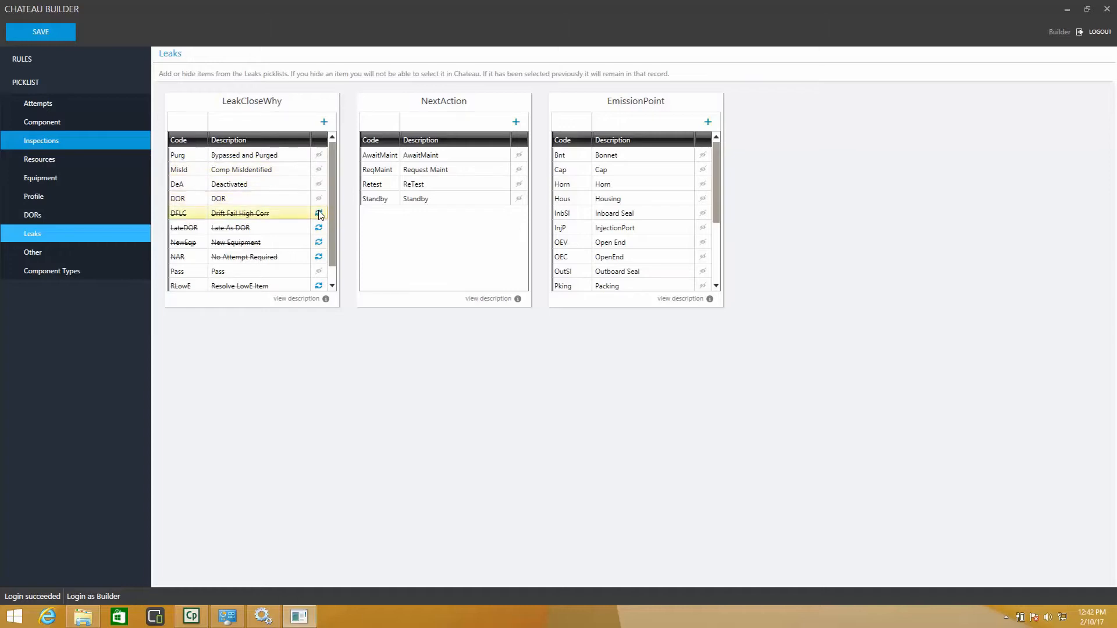
{"action": "left_click", "coordinate": [318, 228]}
{"action": "left_click", "coordinate": [319, 242]}
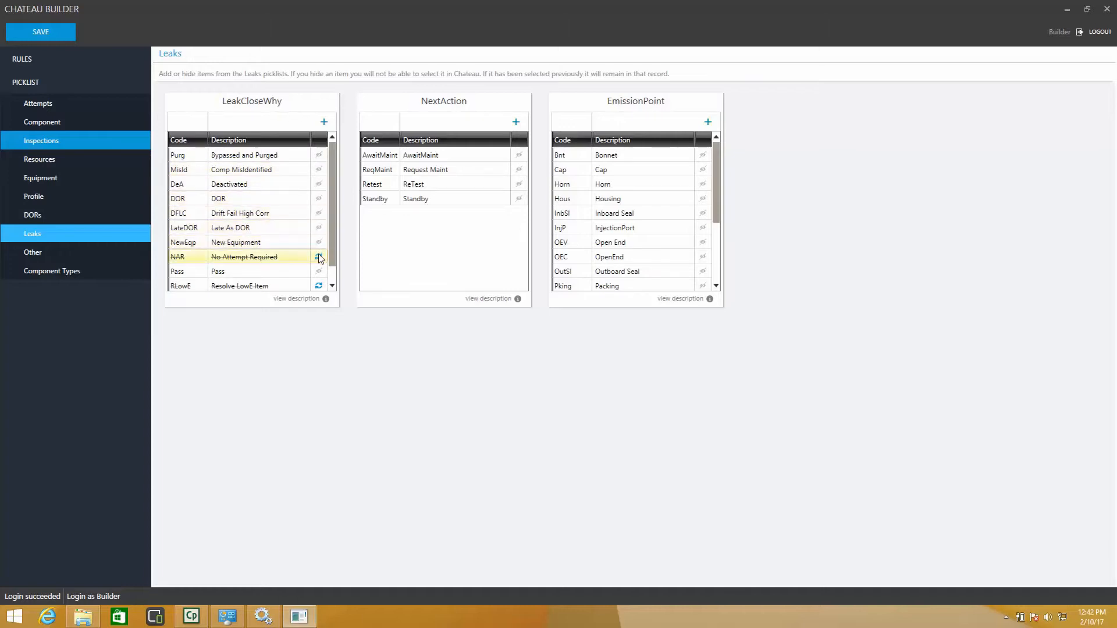
{"action": "left_click", "coordinate": [319, 256]}
{"action": "left_click", "coordinate": [319, 285]}
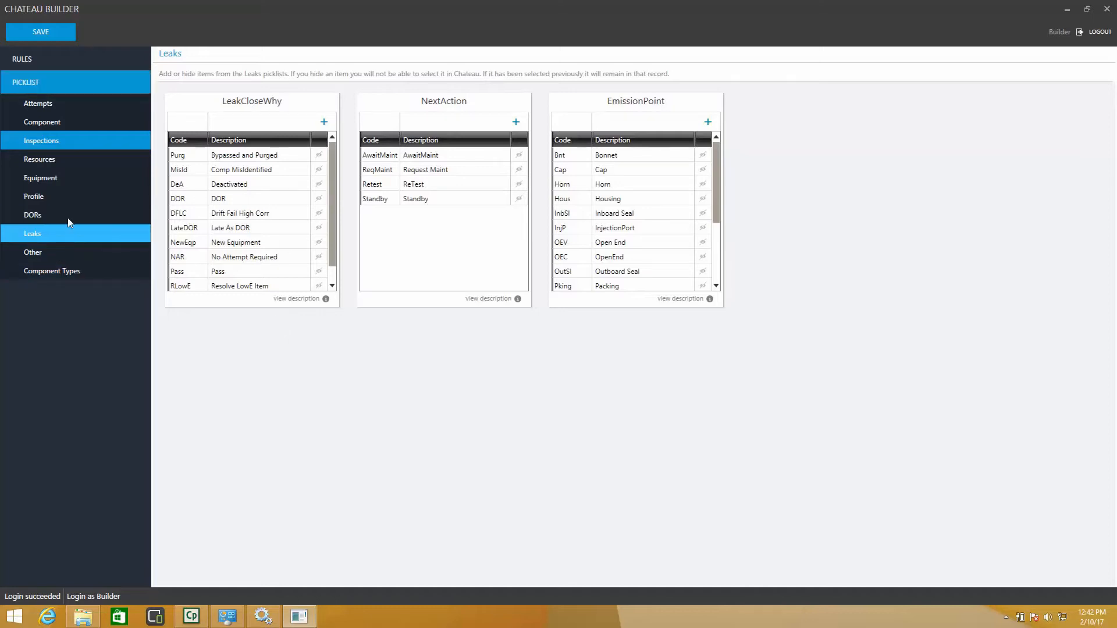
- Review the DORs picklists and the full set of Profile picklists
{"action": "left_click", "coordinate": [44, 215]}
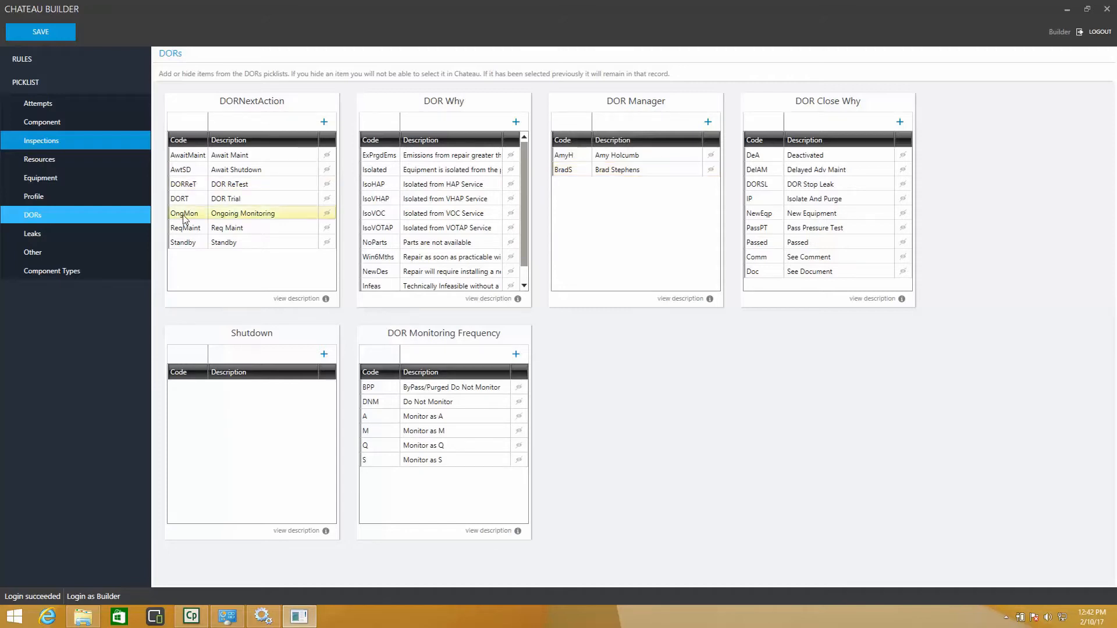
{"action": "left_click", "coordinate": [35, 197]}
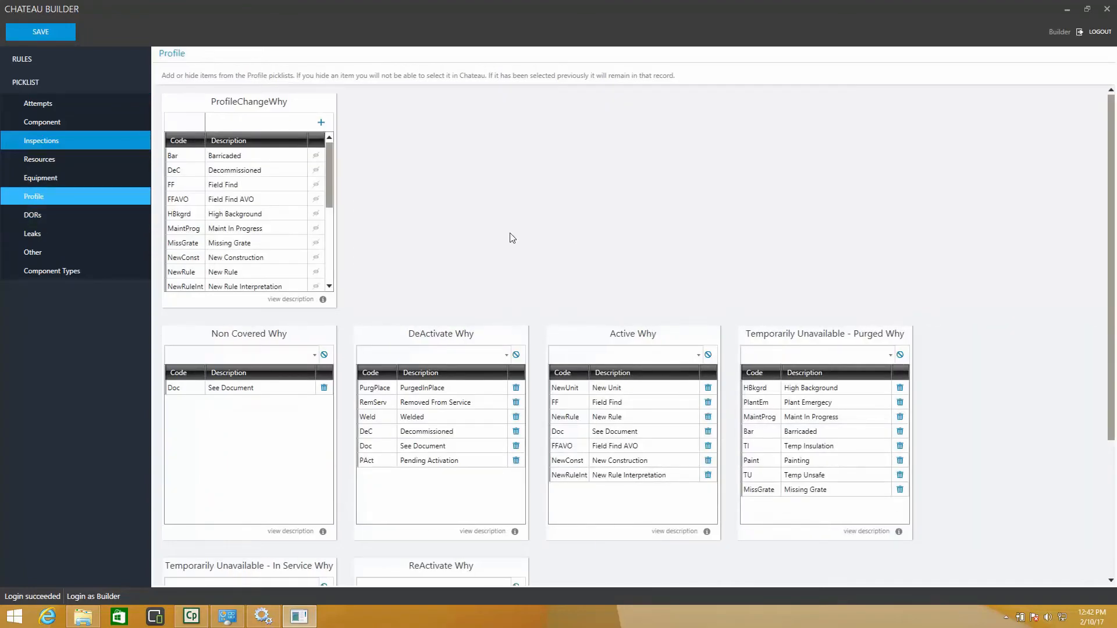
{"action": "scroll", "coordinate": [512, 238], "scroll_direction": "down", "scroll_amount": 7}
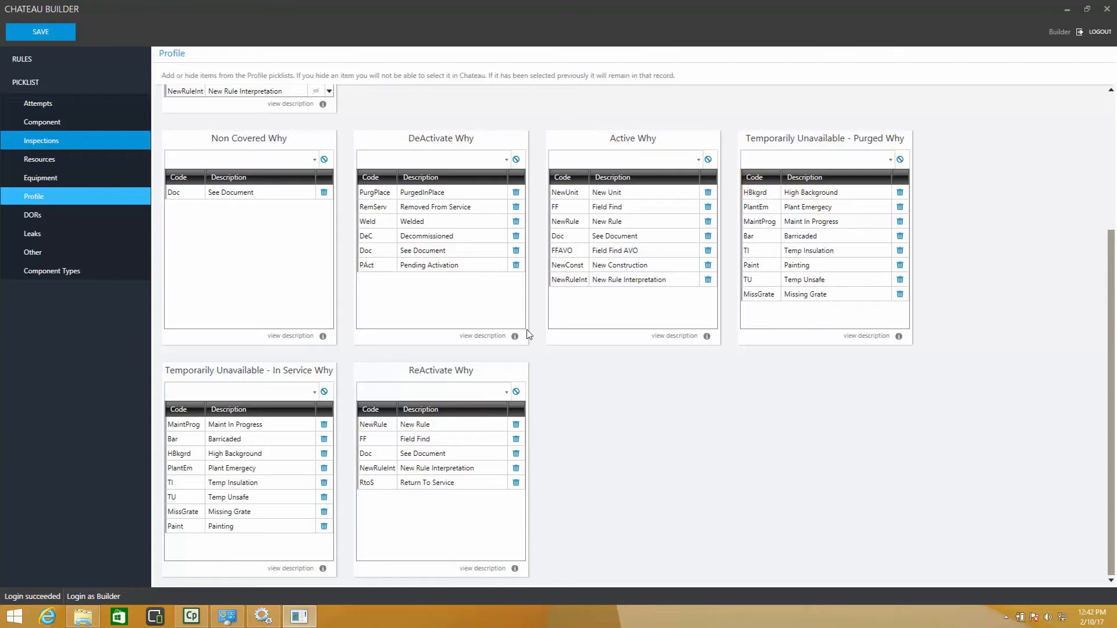
- In Component Types, display the sub types of Connector and the sub-sub types of its Flange sub type
{"action": "left_click", "coordinate": [37, 272]}
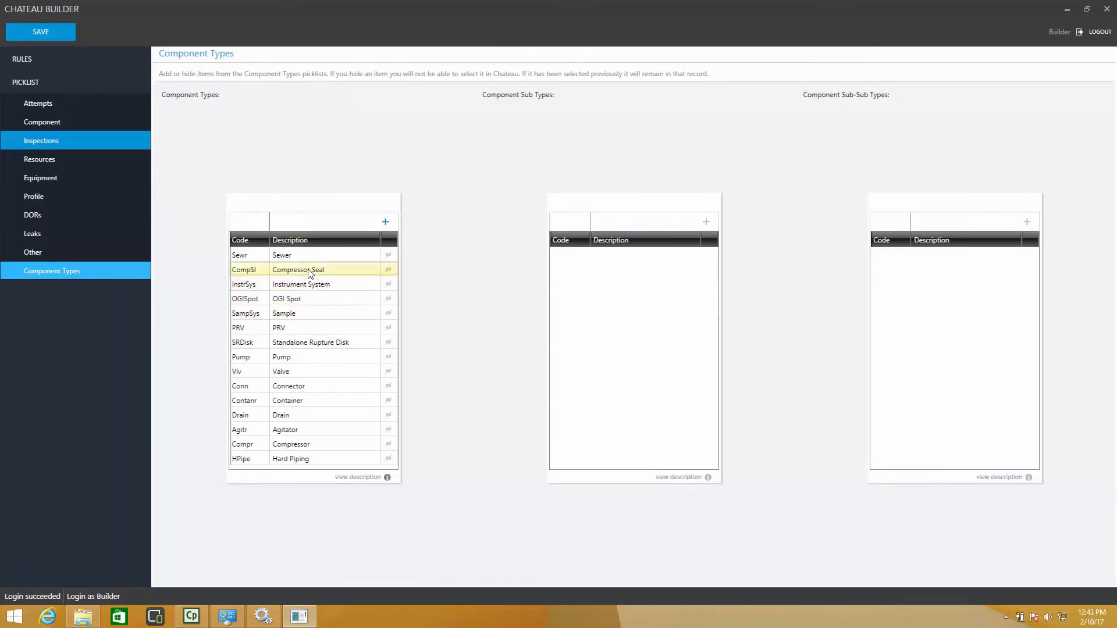
{"action": "left_click", "coordinate": [307, 387]}
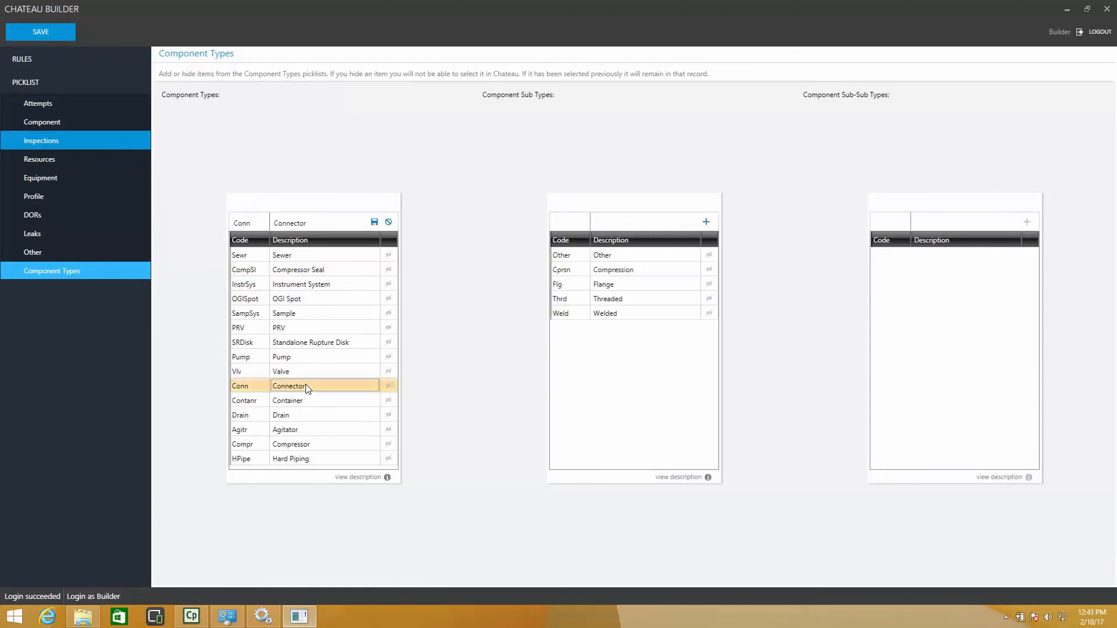
{"action": "left_click", "coordinate": [570, 289]}
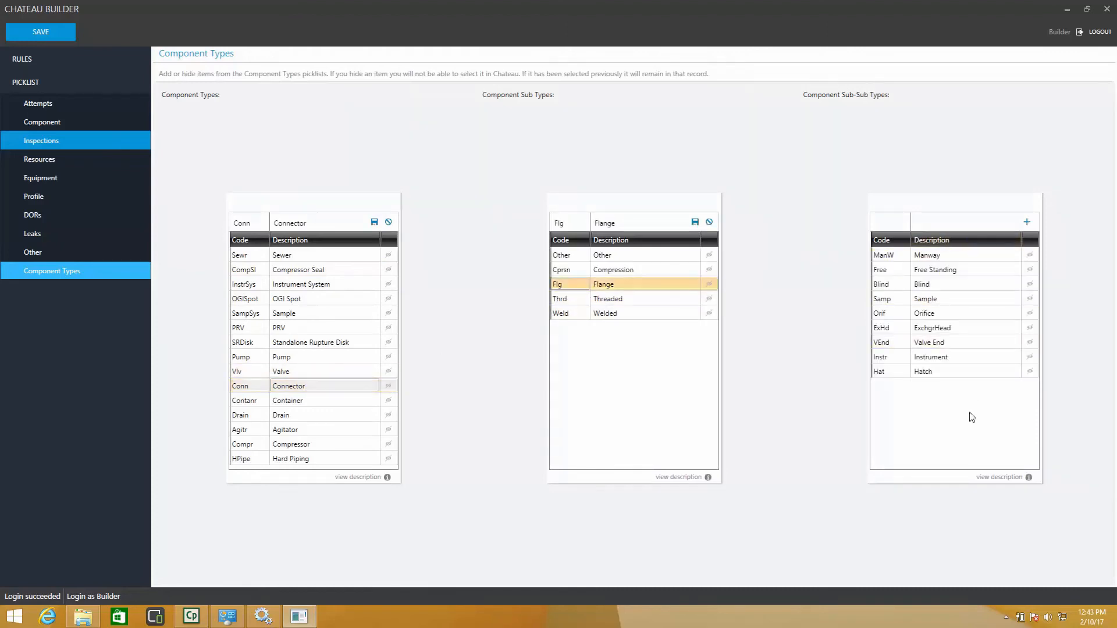